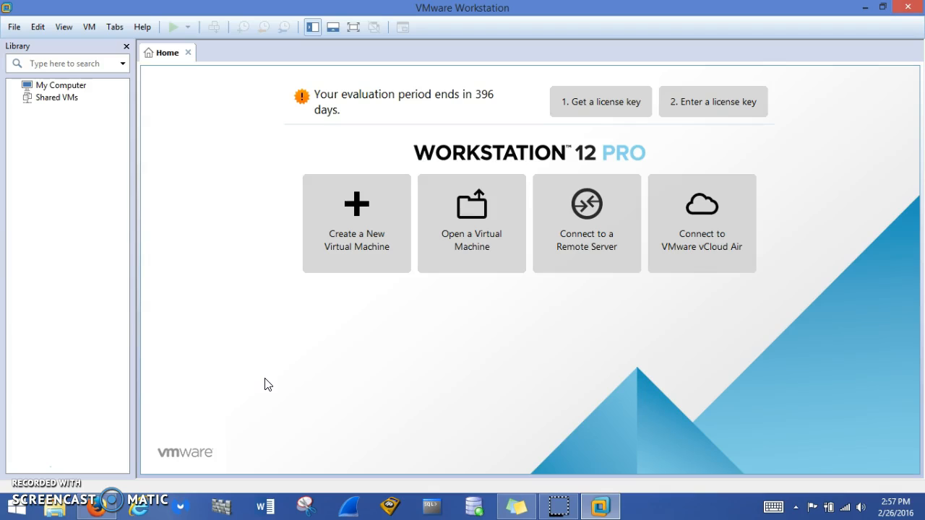
# Start a new virtual machine with the Typical configuration and choose to install the operating system later
pyautogui.click(323, 417)
pyautogui.click(357, 242)
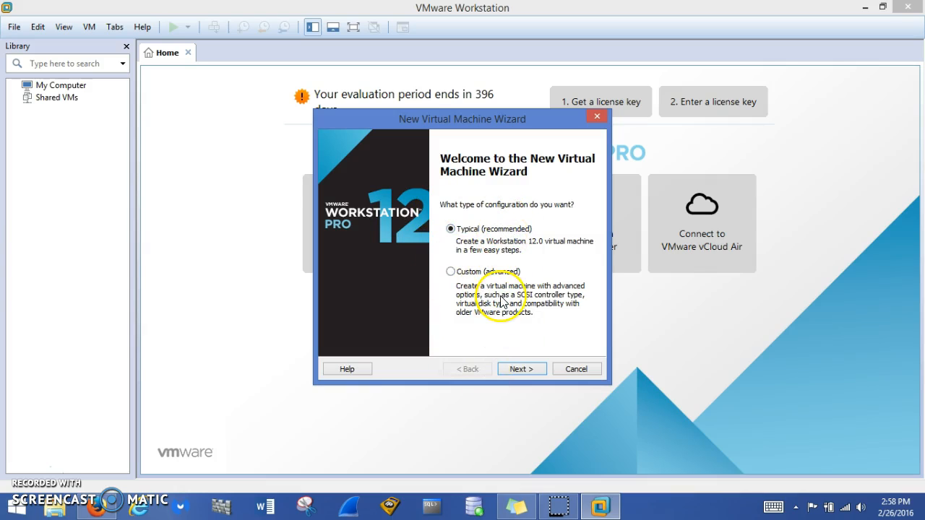
pyautogui.click(514, 369)
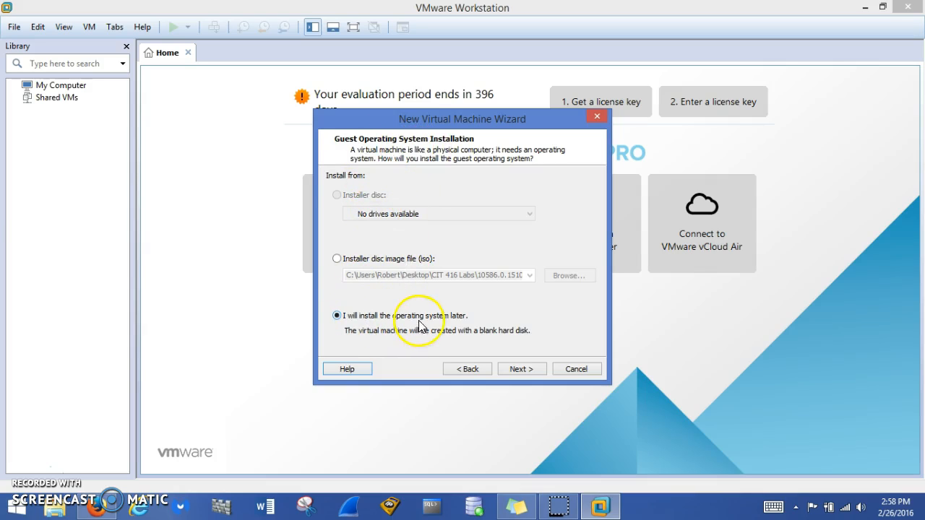
pyautogui.click(523, 369)
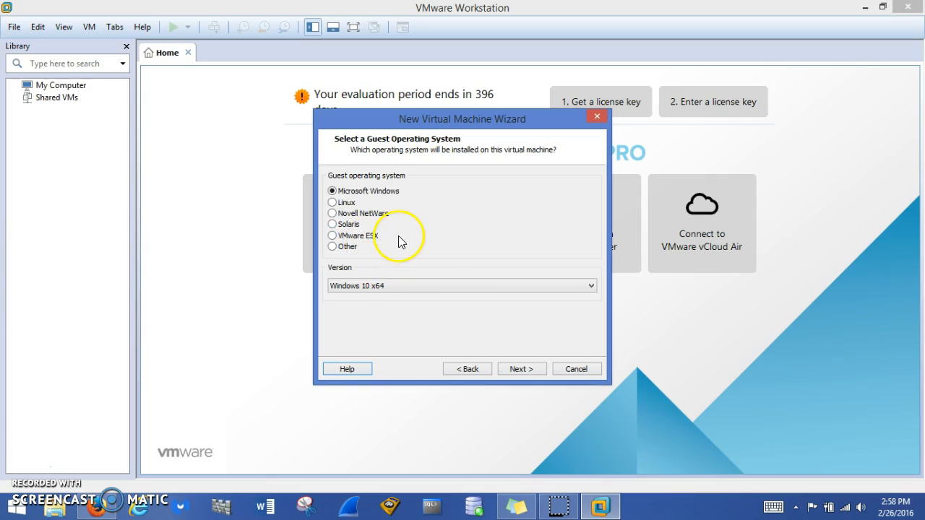
# Choose Microsoft Windows, version Windows 10 x64, as the guest system and keep Windows 10 x64 as the virtual machine name
pyautogui.click(589, 285)
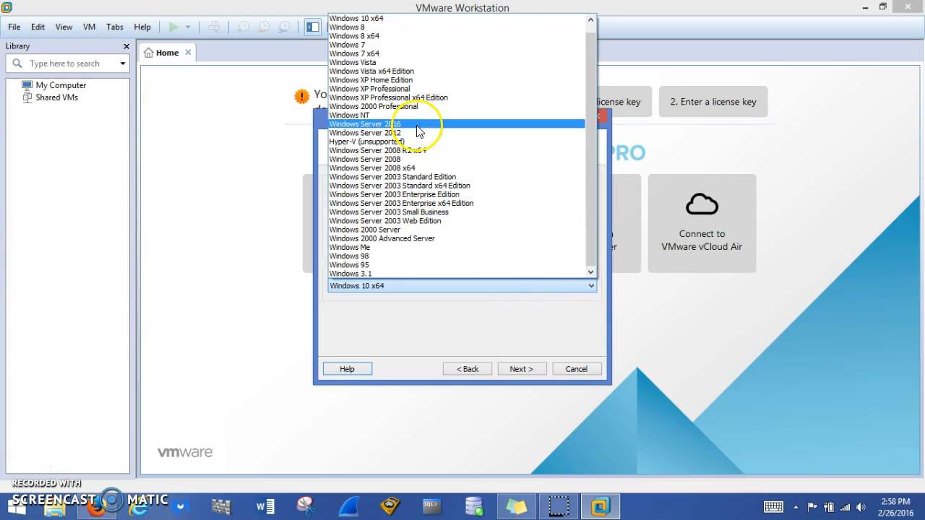
pyautogui.click(380, 20)
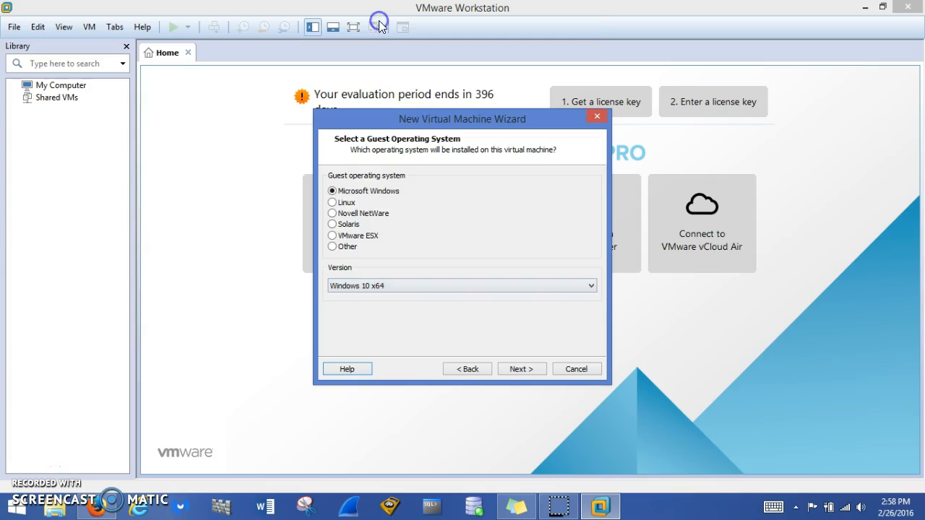
pyautogui.click(522, 369)
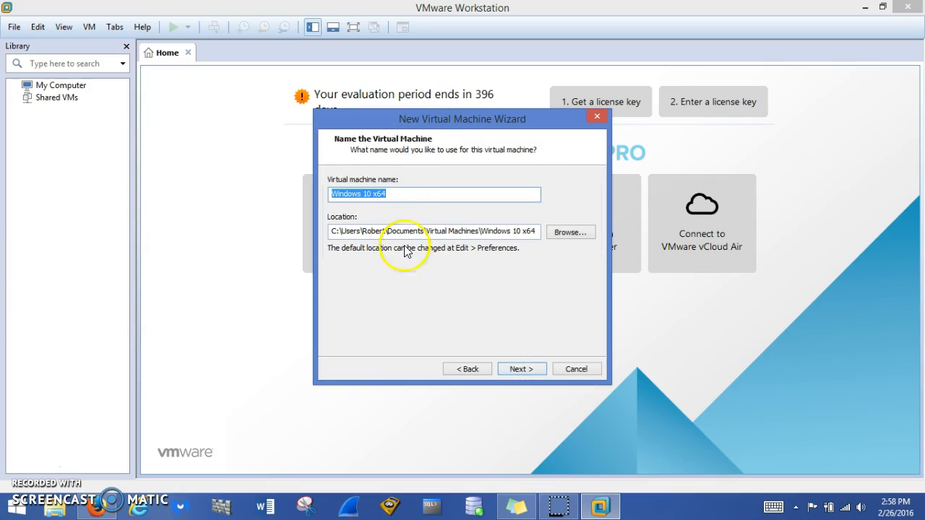
pyautogui.click(403, 193)
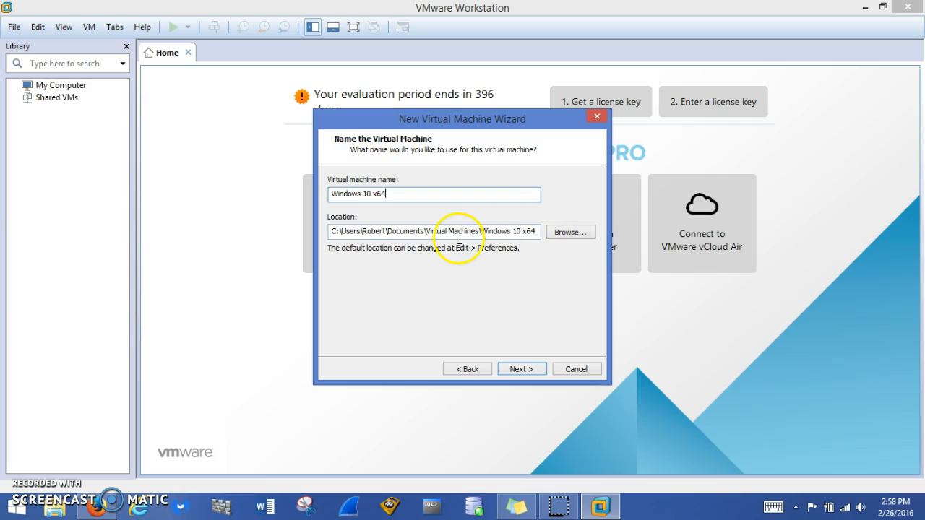
pyautogui.click(523, 369)
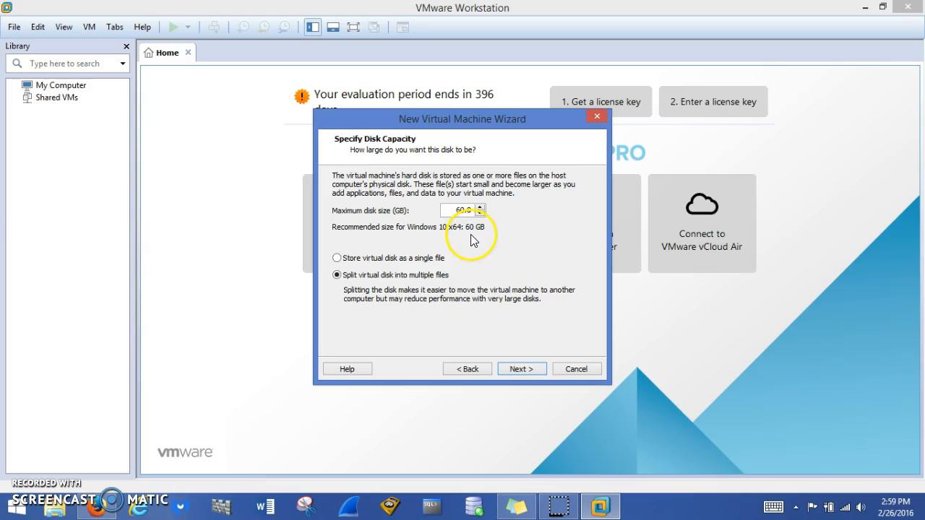
# Store the 60 GB virtual disk as a single file and finish creating the virtual machine with the default hardware
pyautogui.click(341, 259)
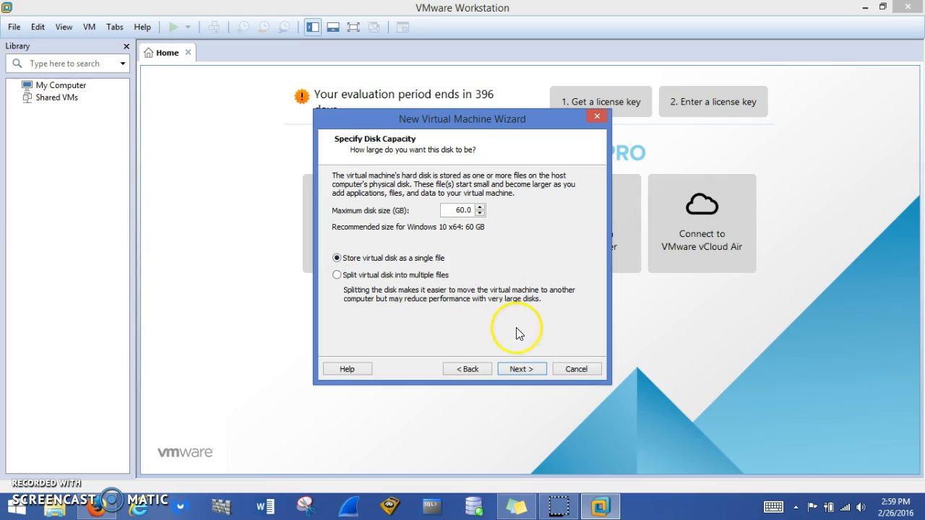
pyautogui.click(522, 370)
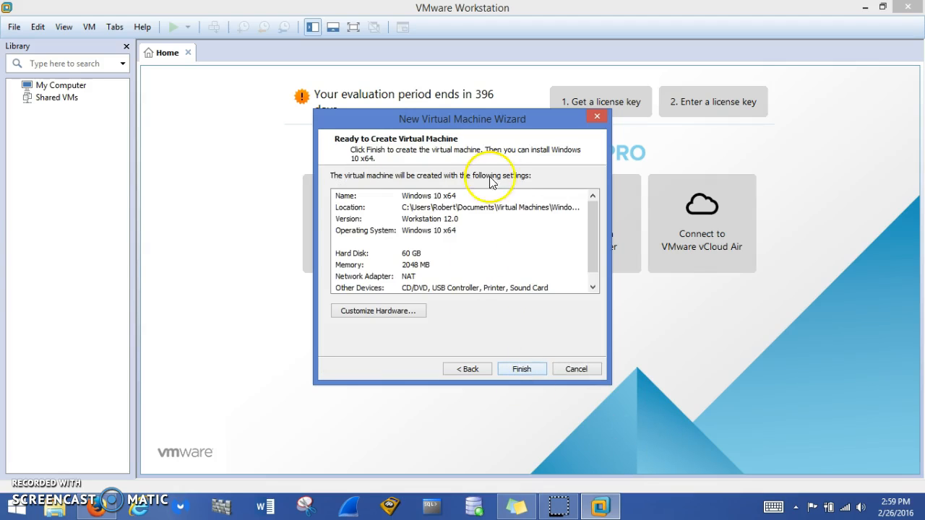
pyautogui.click(374, 312)
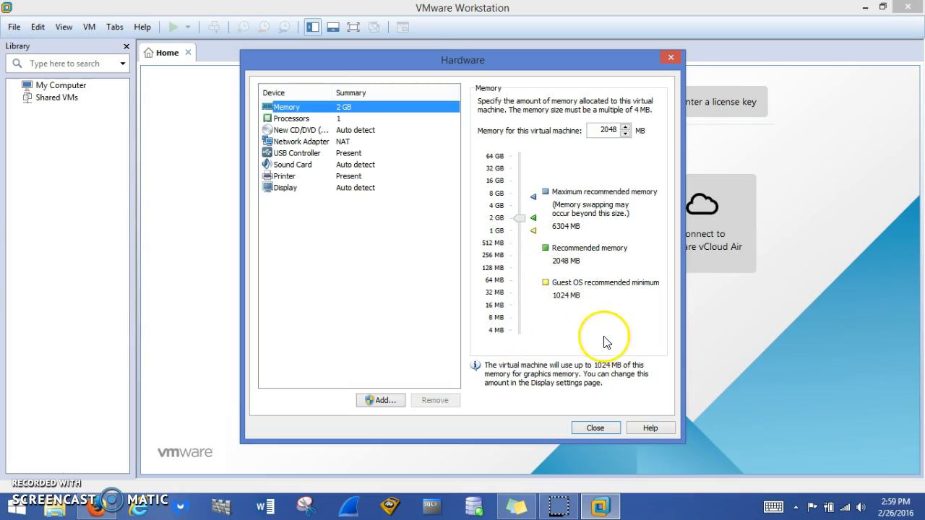
pyautogui.click(596, 428)
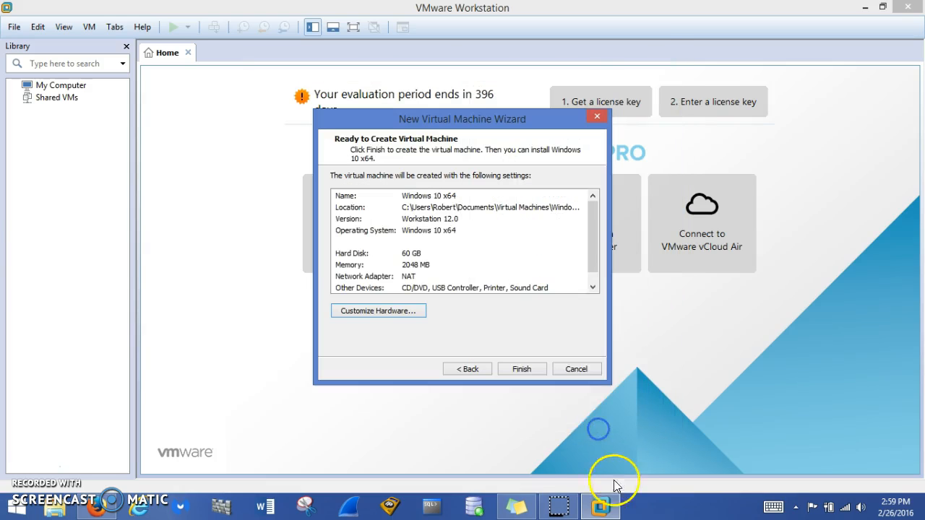
pyautogui.click(525, 369)
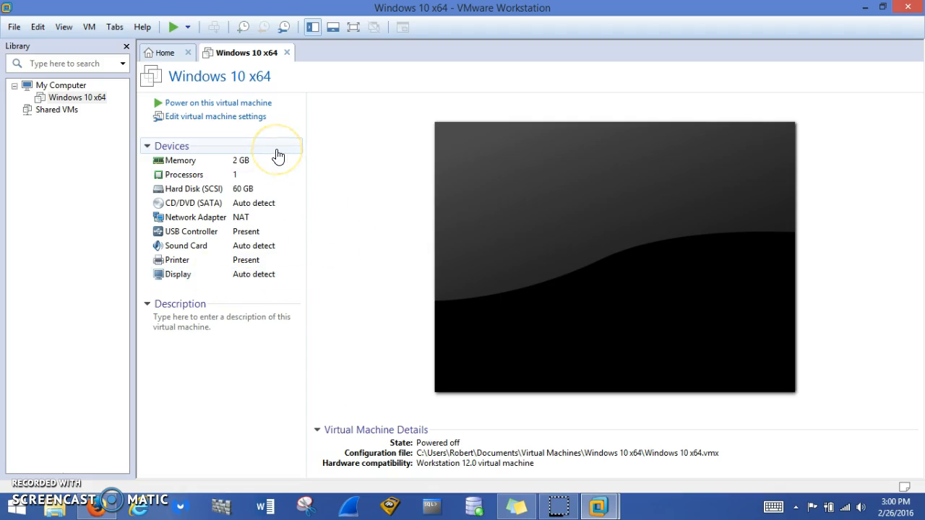
# Set the virtual machine's CD/DVD drive to use the 10586.0.151029-1700.TH2_RELEASE ISO image from the CIT 416 Labs folder
pyautogui.click(213, 118)
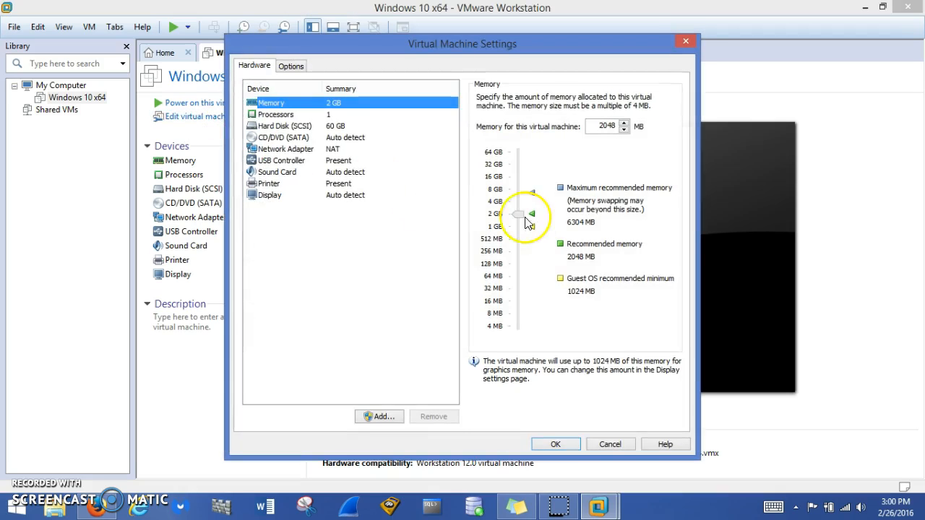
pyautogui.click(291, 138)
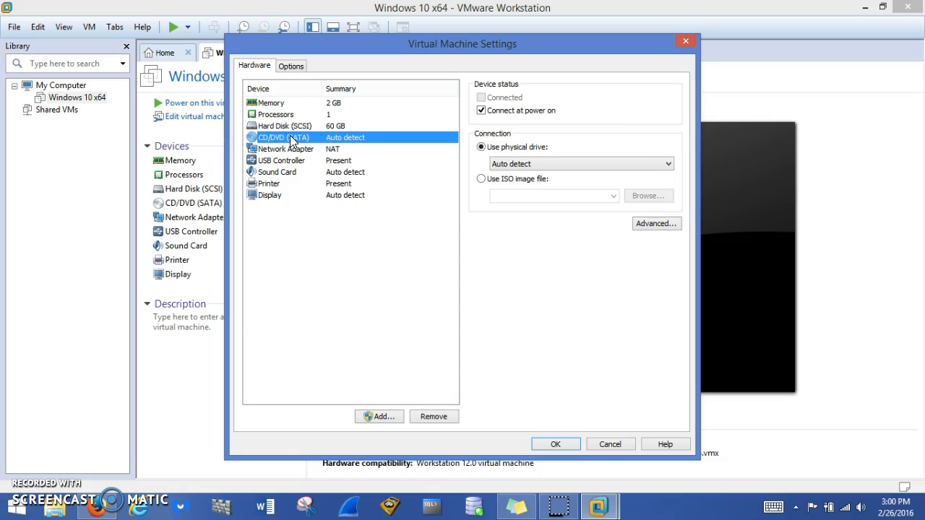
pyautogui.click(482, 179)
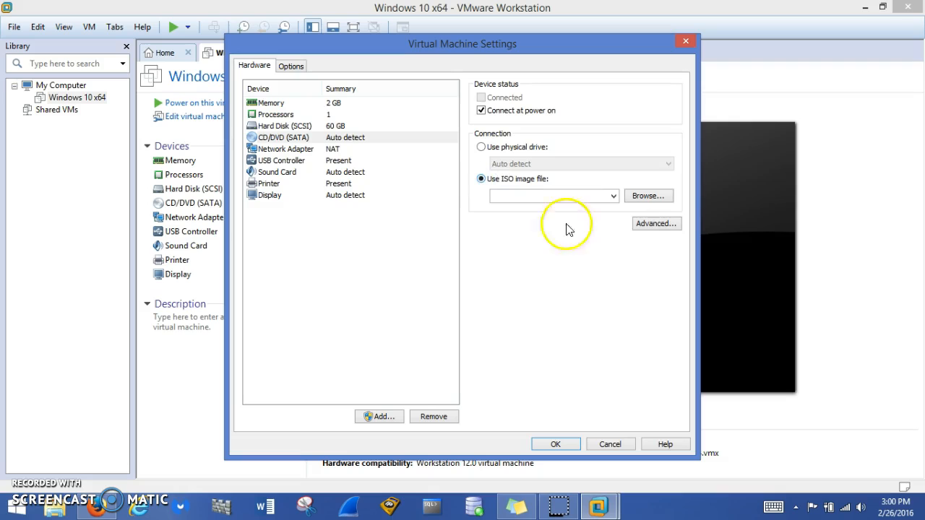
pyautogui.click(651, 197)
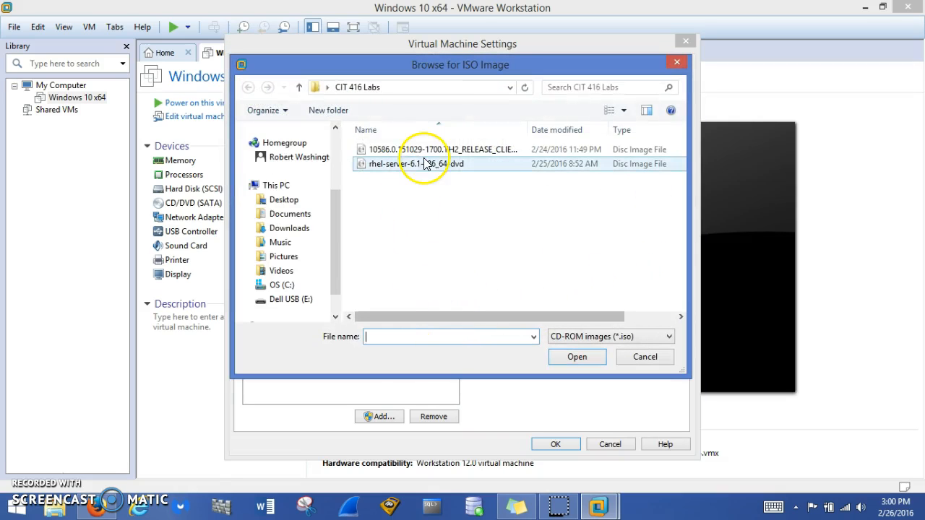
pyautogui.click(425, 152)
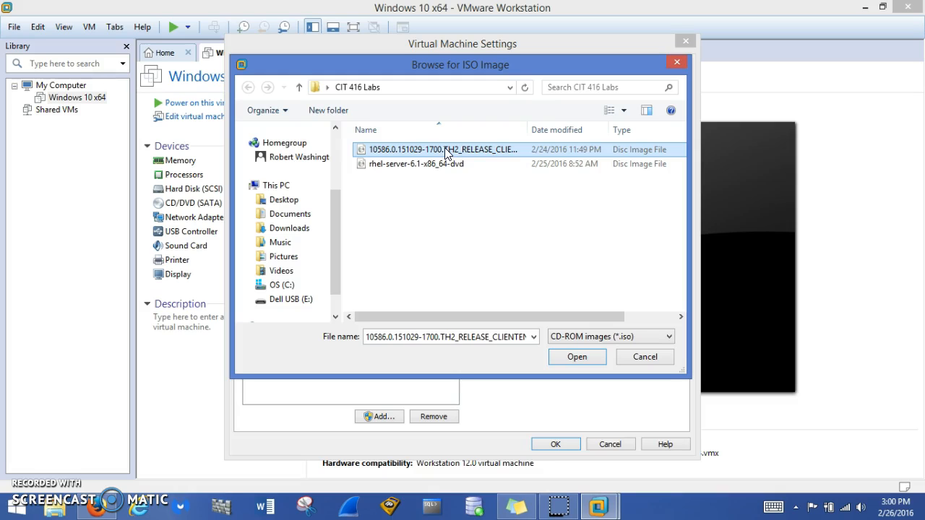
pyautogui.click(577, 357)
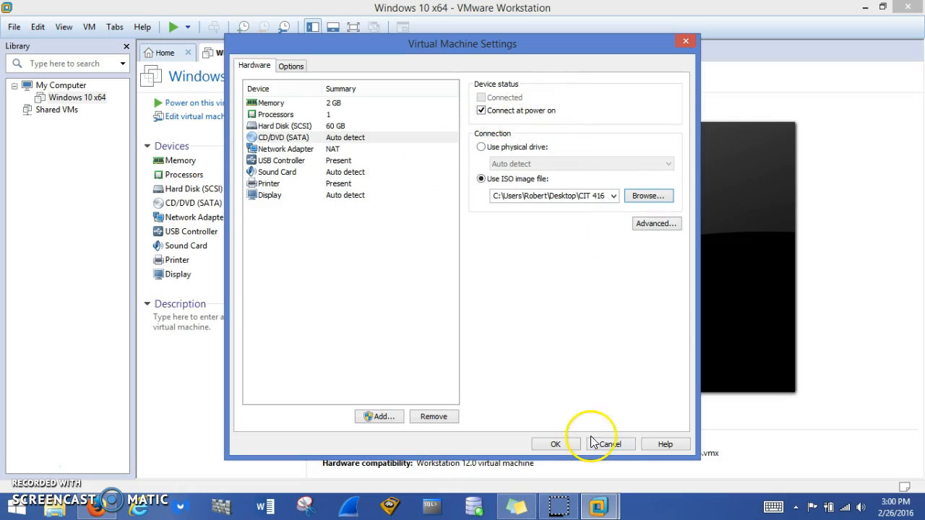
pyautogui.click(556, 444)
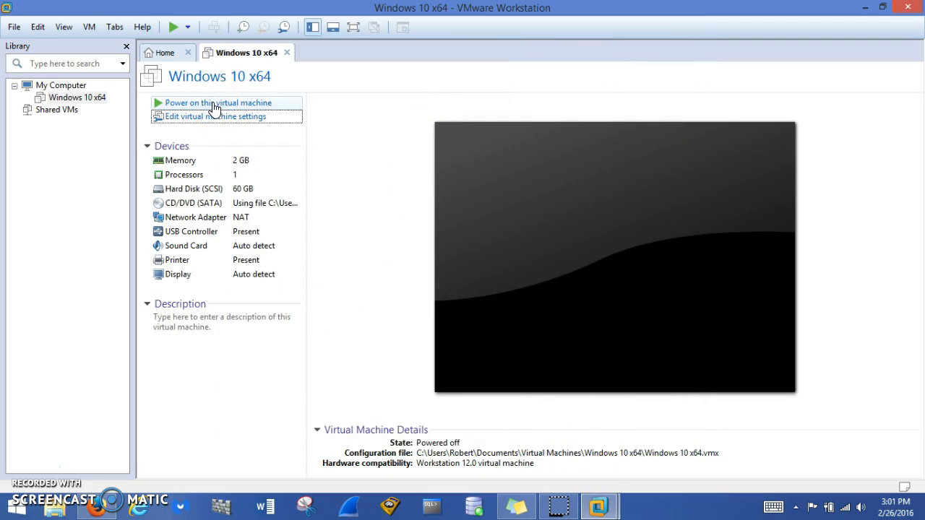
# Power on the Windows 10 x64 virtual machine, dismiss the removable devices hint and display the machine in full screen mode
pyautogui.click(213, 104)
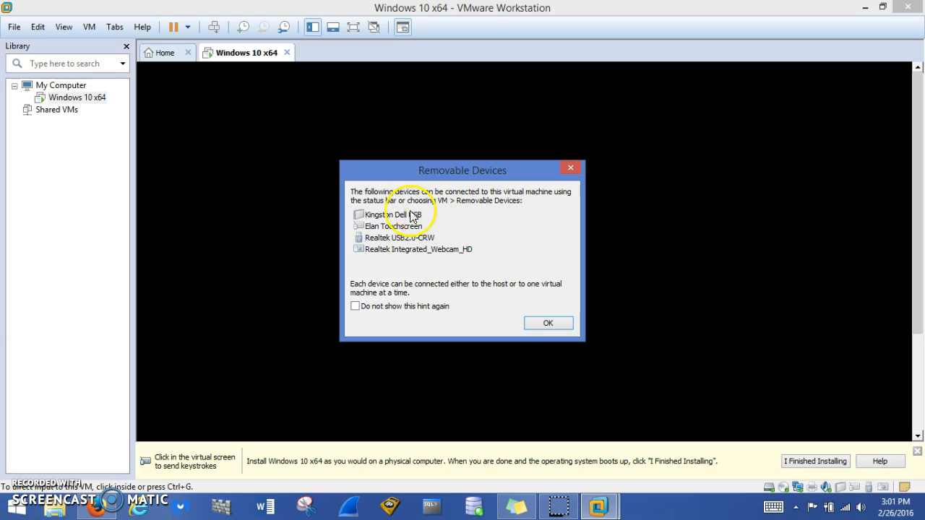
pyautogui.click(553, 324)
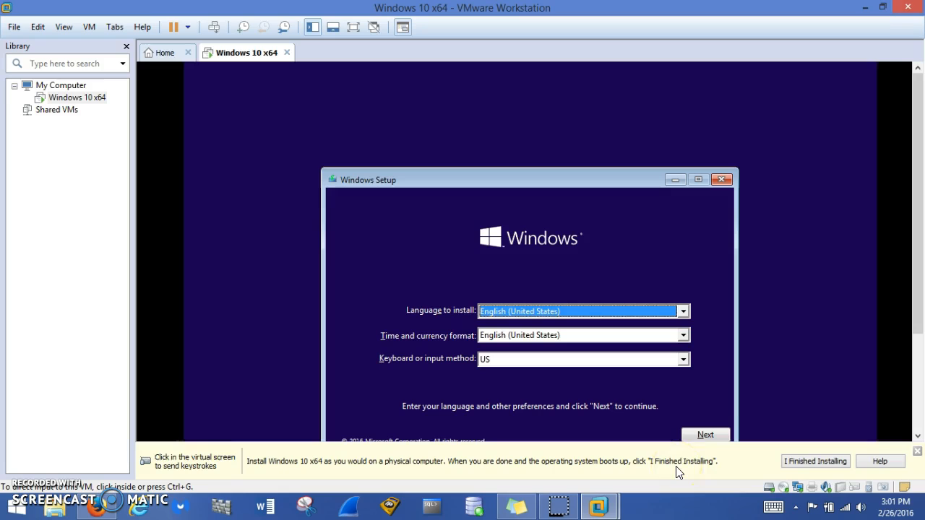
pyautogui.click(782, 338)
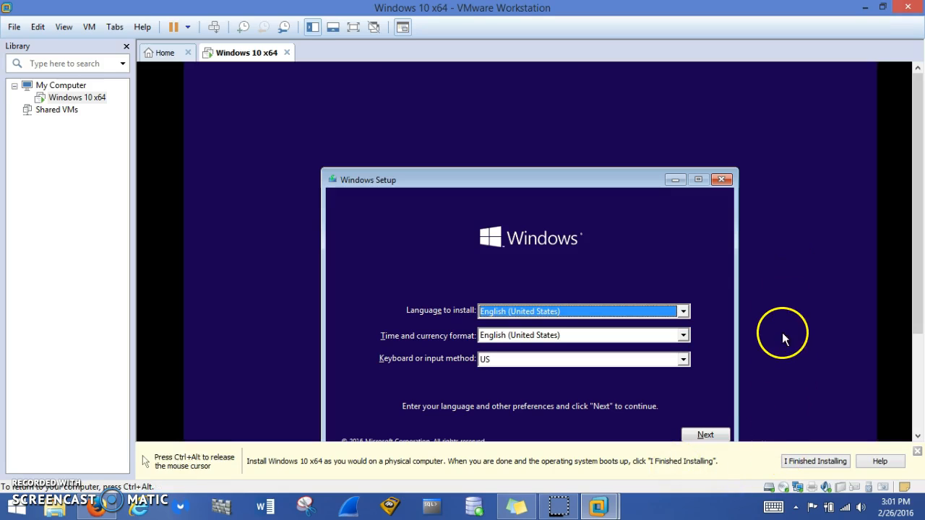
pyautogui.click(353, 27)
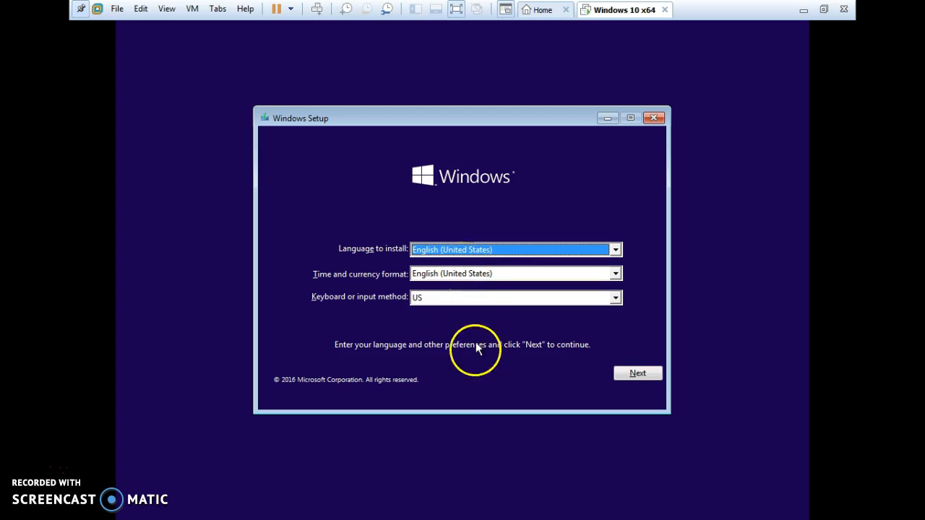
# Start the Windows installation with English (United States) and the US keyboard, and accept the license terms
pyautogui.click(645, 373)
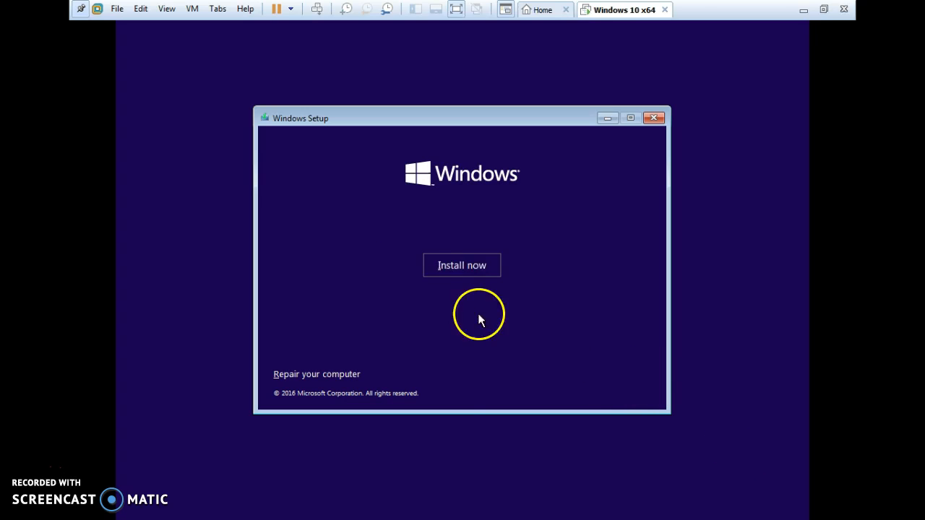
pyautogui.click(454, 267)
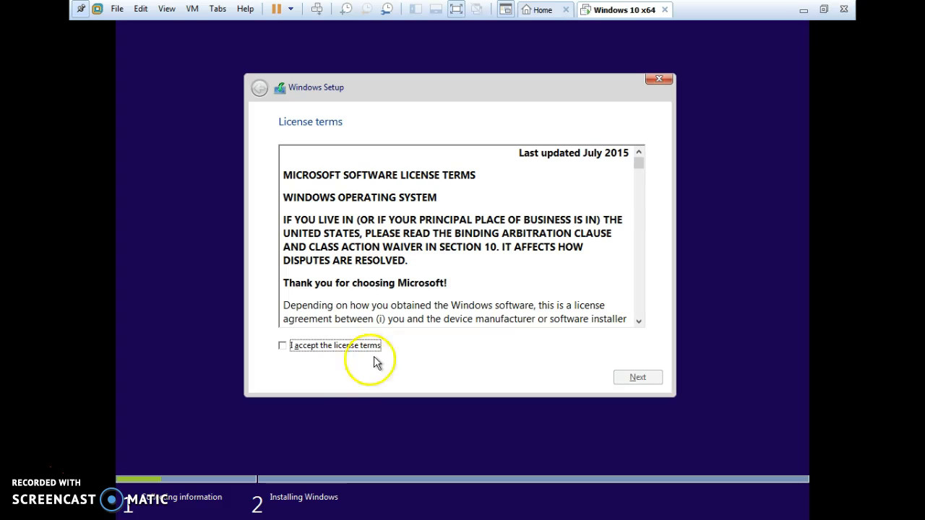
pyautogui.click(283, 346)
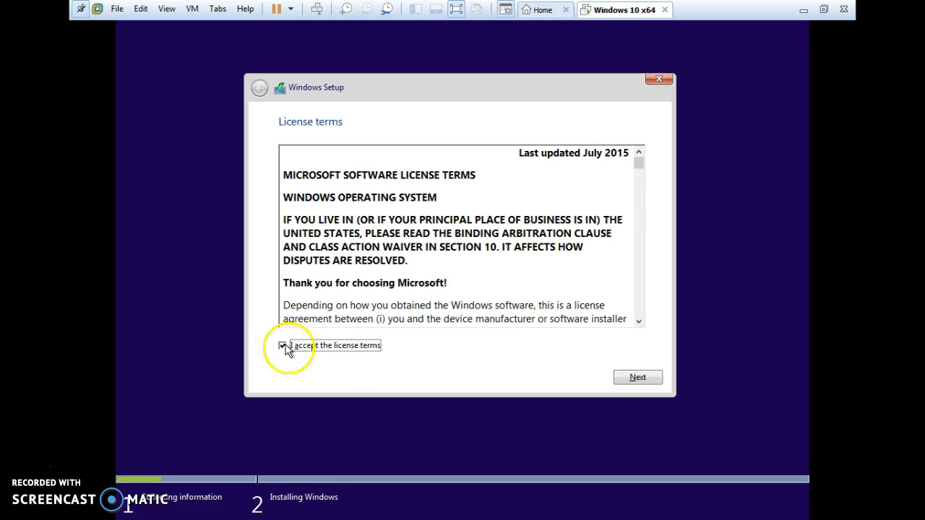
pyautogui.click(650, 381)
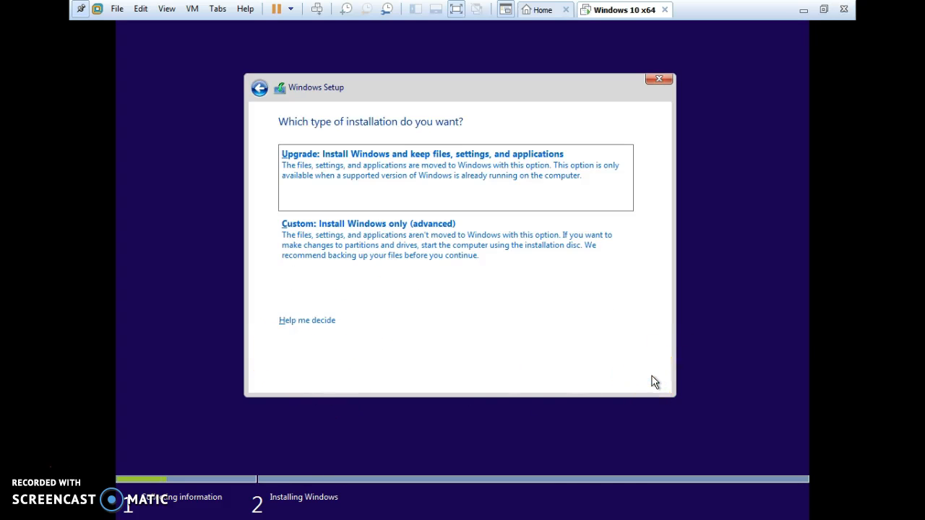
# Choose the custom Windows-only installation and install it on Drive 0 Unallocated Space
pyautogui.click(389, 246)
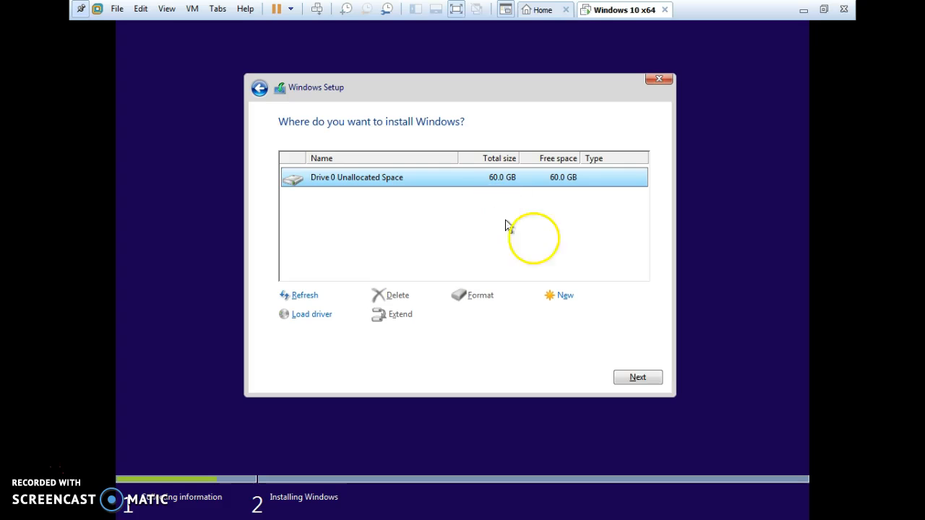
pyautogui.click(635, 377)
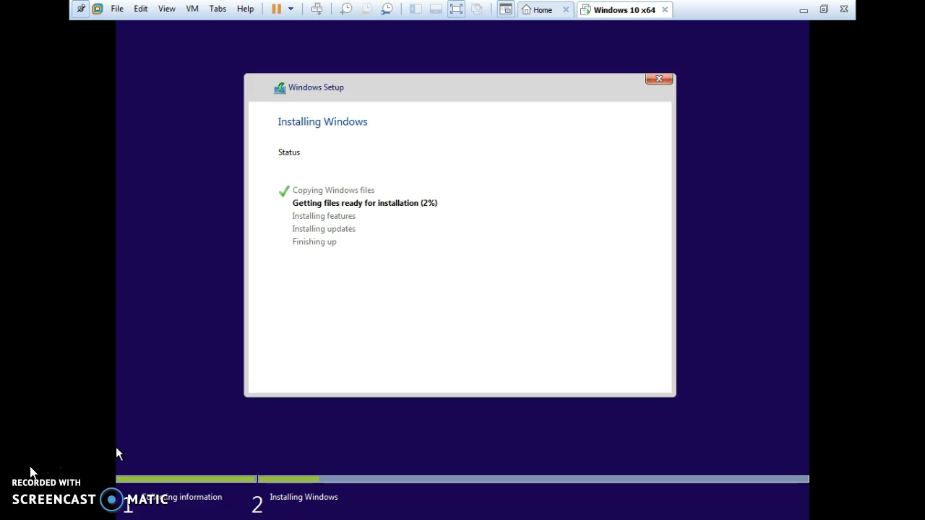
pyautogui.click(91, 471)
pyautogui.click(456, 377)
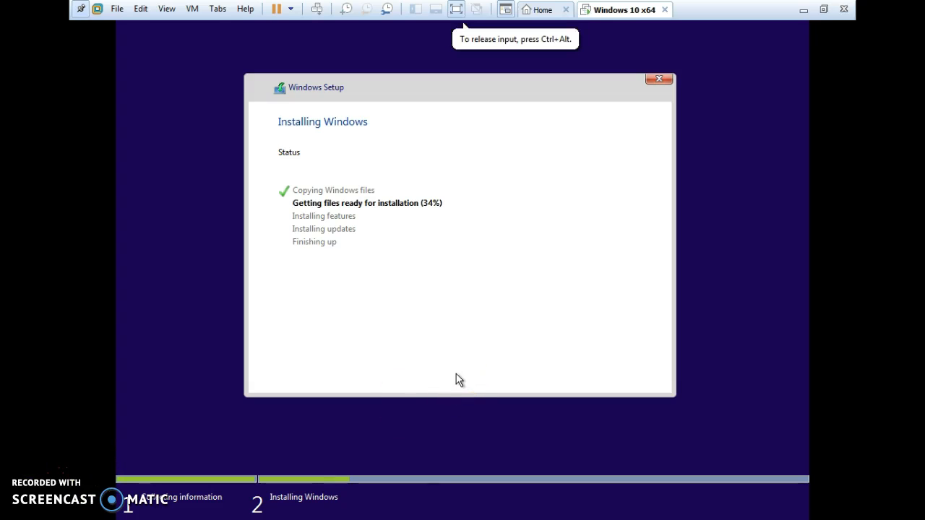
pyautogui.click(421, 216)
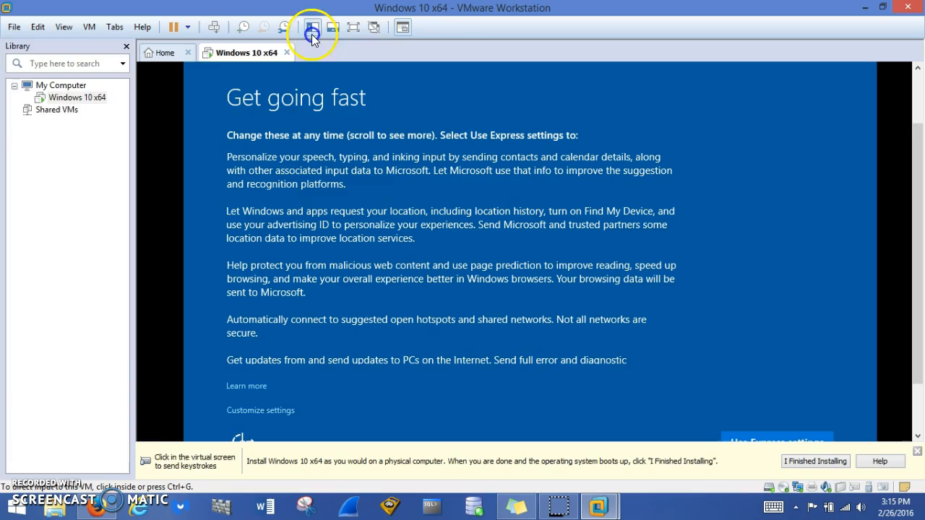
# Hide the library, return the virtual machine to full screen mode and accept the Express settings for Windows
pyautogui.click(311, 34)
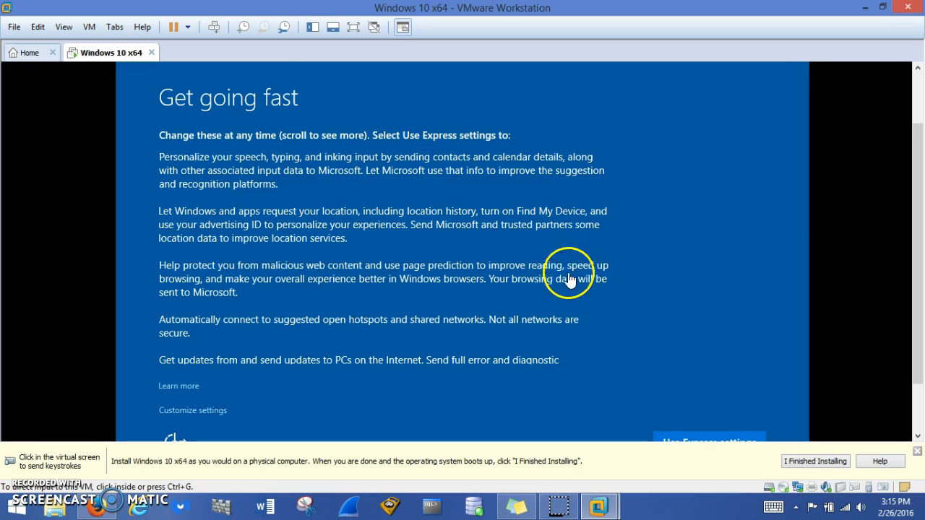
pyautogui.click(357, 27)
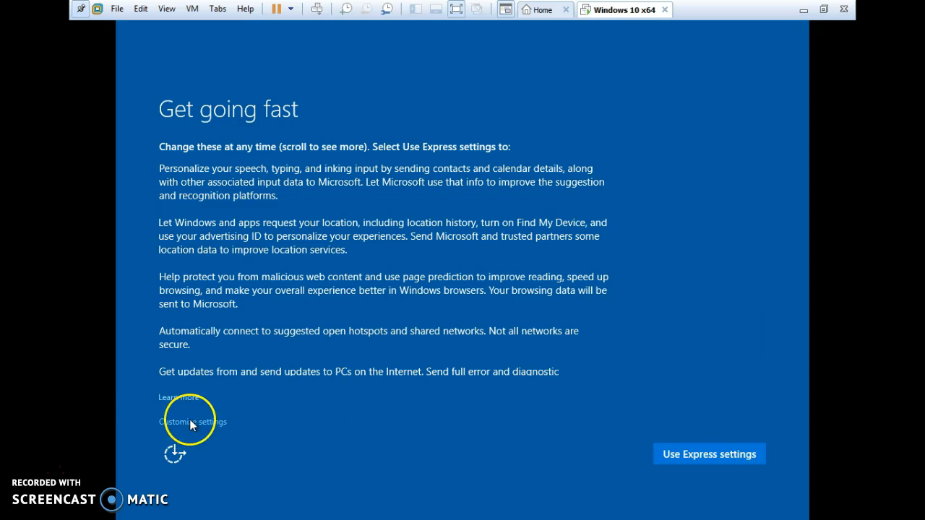
pyautogui.click(698, 456)
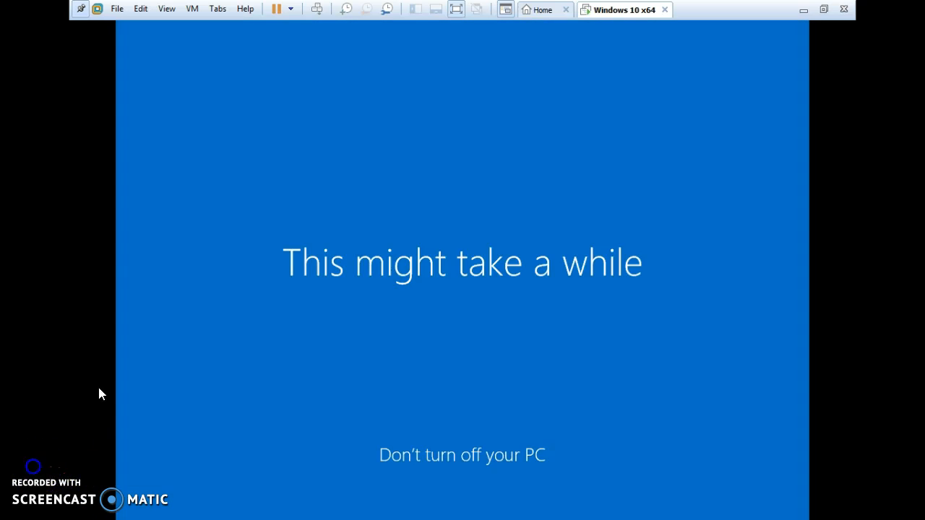
# Choose to join a domain as the way Windows connects to the organization and continue the setup
pyautogui.click(262, 335)
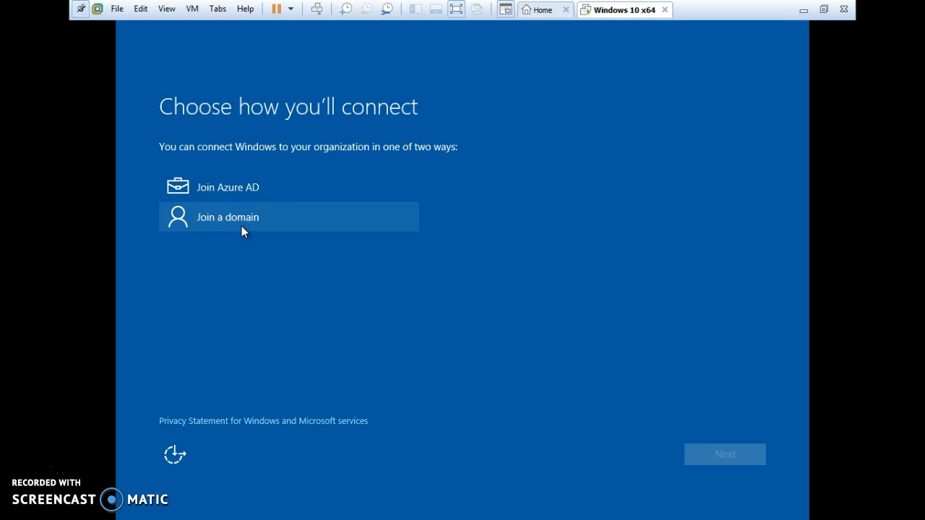
pyautogui.click(241, 195)
pyautogui.click(236, 226)
pyautogui.click(232, 220)
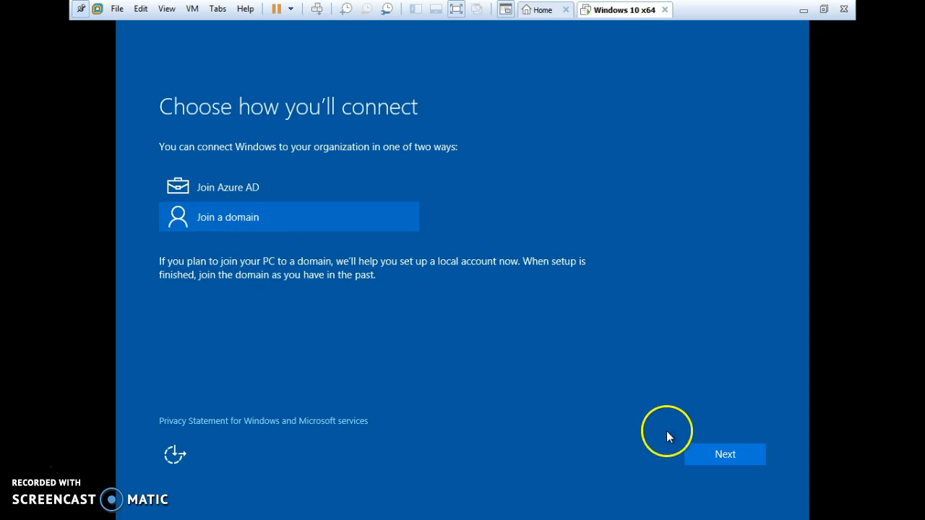
pyautogui.click(724, 463)
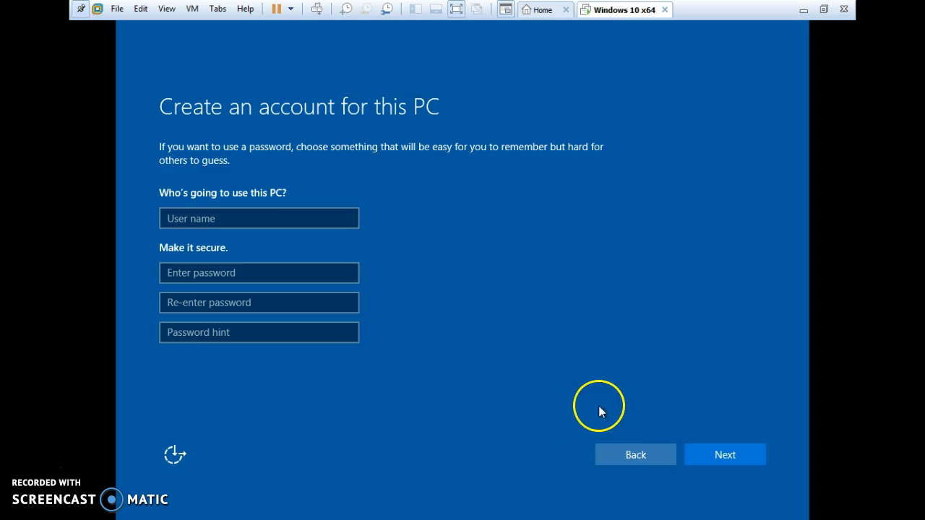
# Enter the user's first name as the local account's user name, and enter and re-enter the account password
pyautogui.click(234, 219)
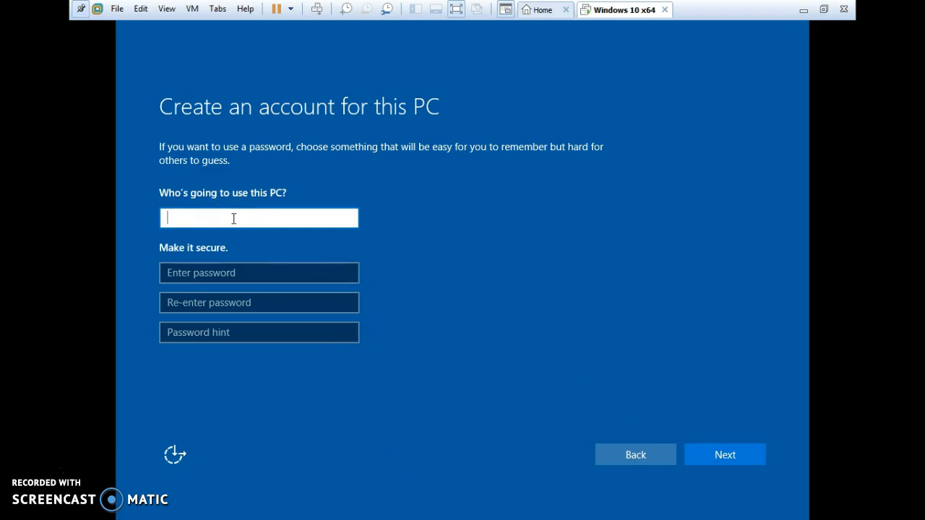
pyautogui.write('Robert')
pyautogui.click(202, 273)
pyautogui.click(224, 274)
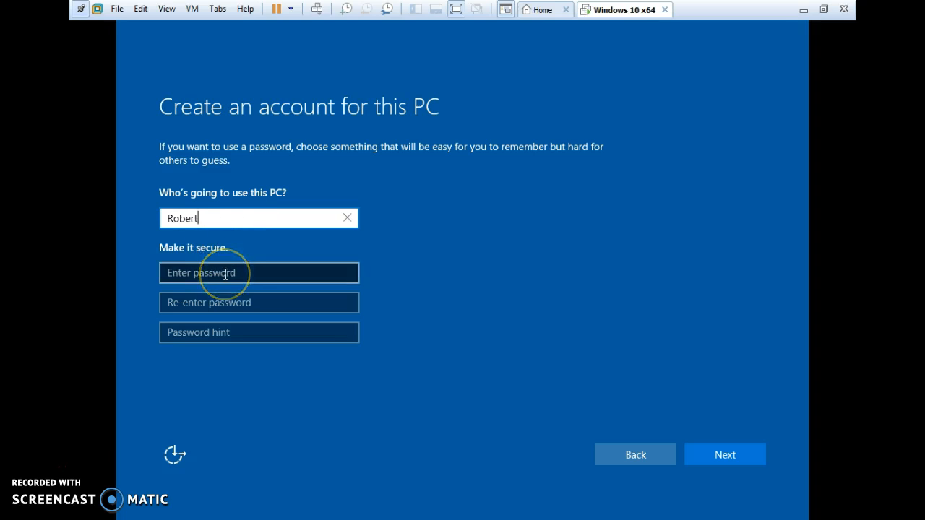
pyautogui.write('•••••••••••')
pyautogui.press('Tab')
pyautogui.write('•••••••')
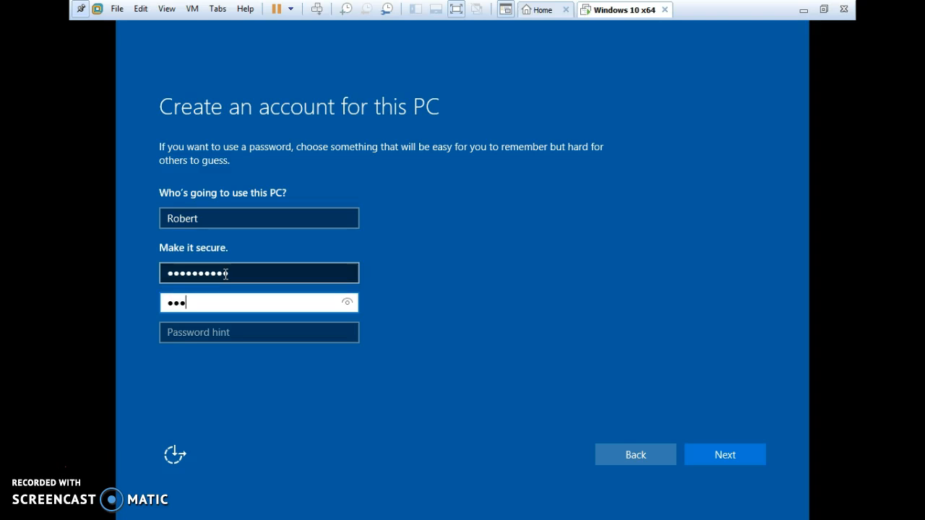
pyautogui.write('•••')
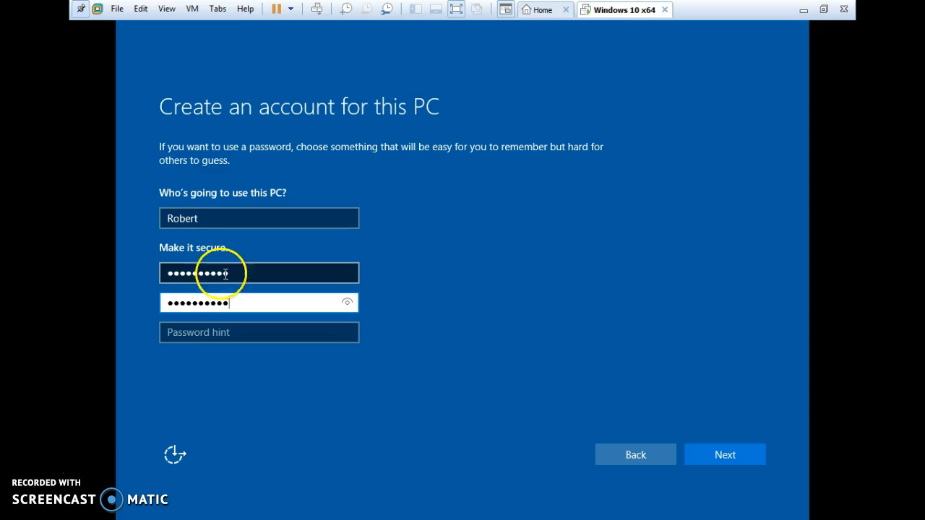
# Finish the account with the password hint "same" and allow the PC to be discoverable on the network
pyautogui.click(205, 335)
pyautogui.write('same')
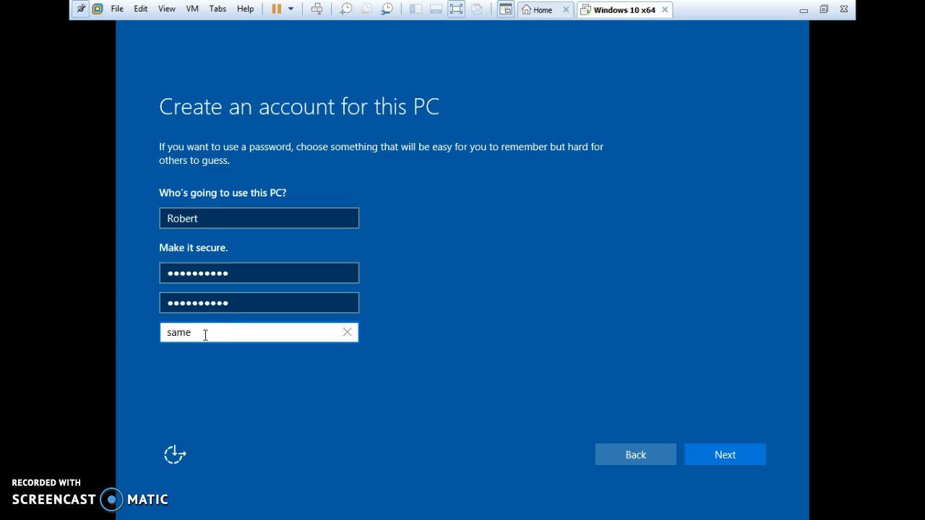
pyautogui.click(721, 455)
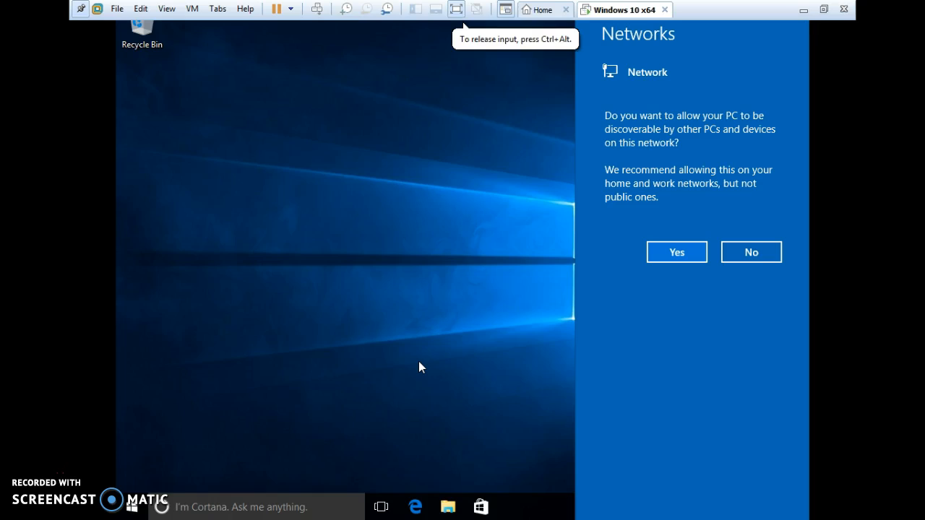
pyautogui.click(676, 253)
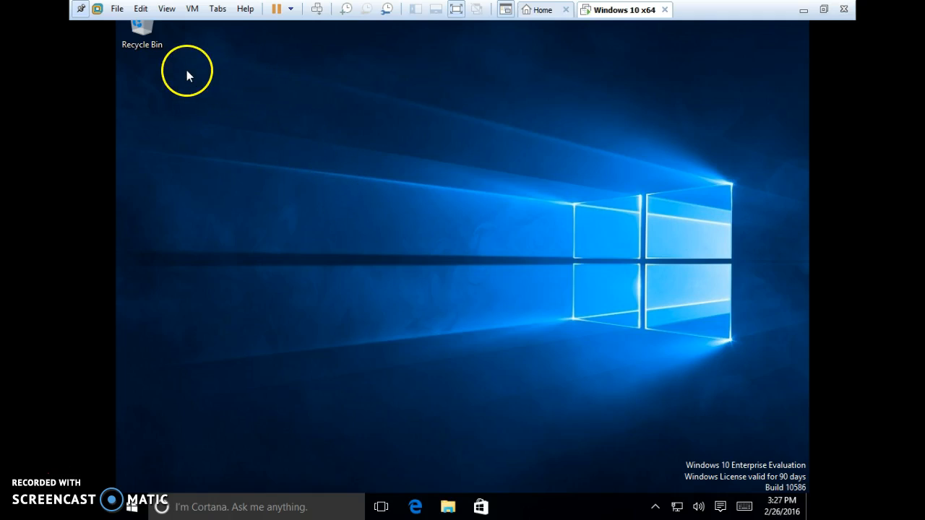
# Connect the VMware Tools installer CD to the Windows 10 x64 virtual machine
pyautogui.click(194, 12)
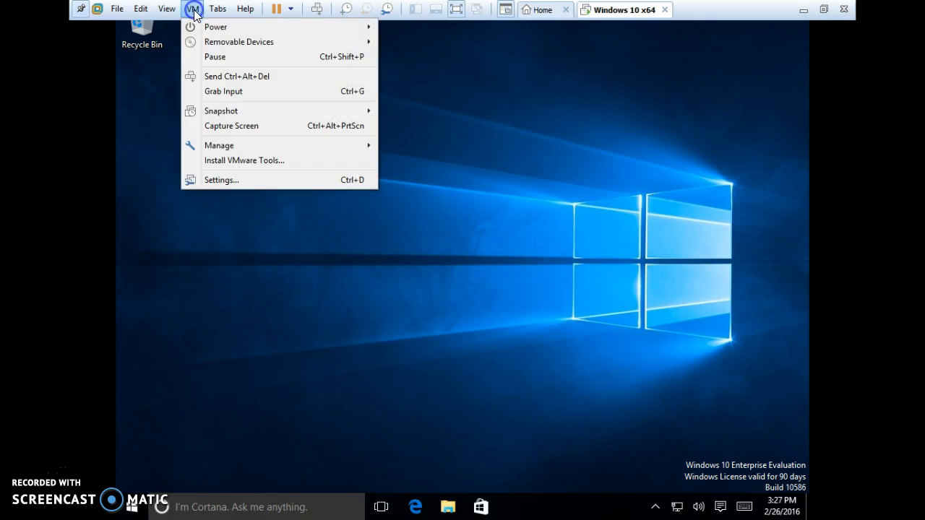
pyautogui.click(239, 159)
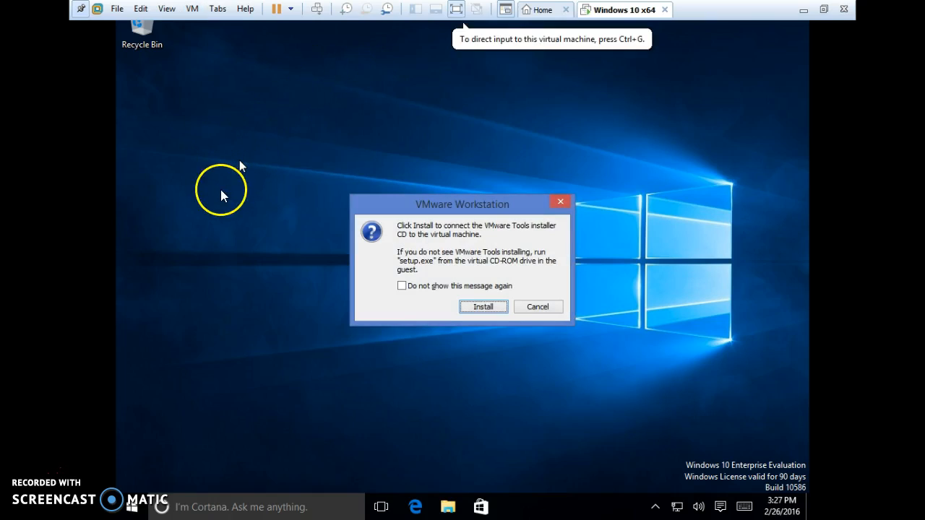
pyautogui.click(486, 309)
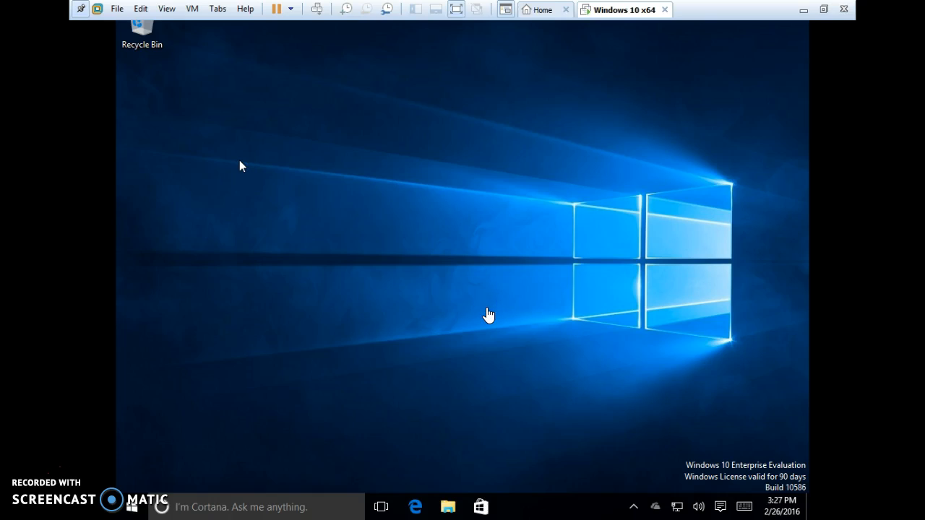
pyautogui.click(382, 218)
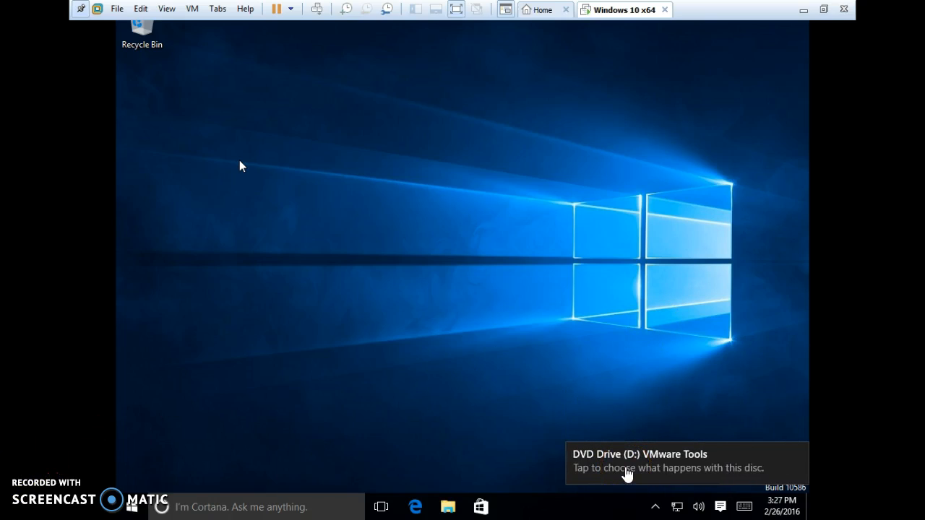
# Run setup64.exe from the VMware Tools disc in DVD Drive (D:) and allow it to make changes to the PC
pyautogui.click(625, 468)
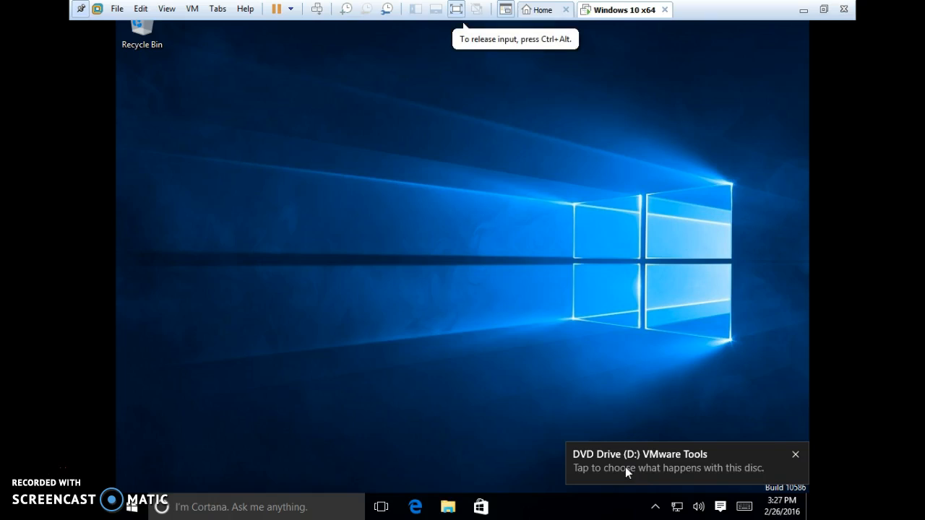
pyautogui.click(661, 467)
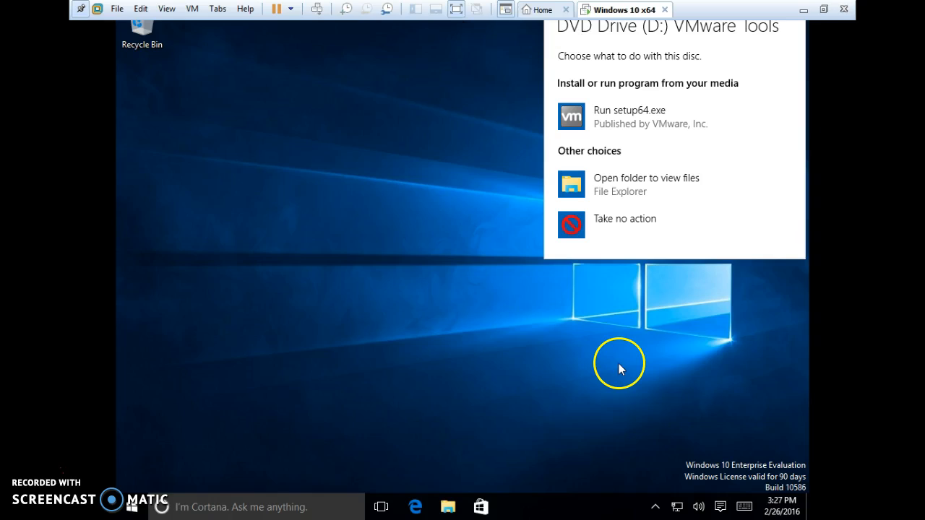
pyautogui.click(645, 163)
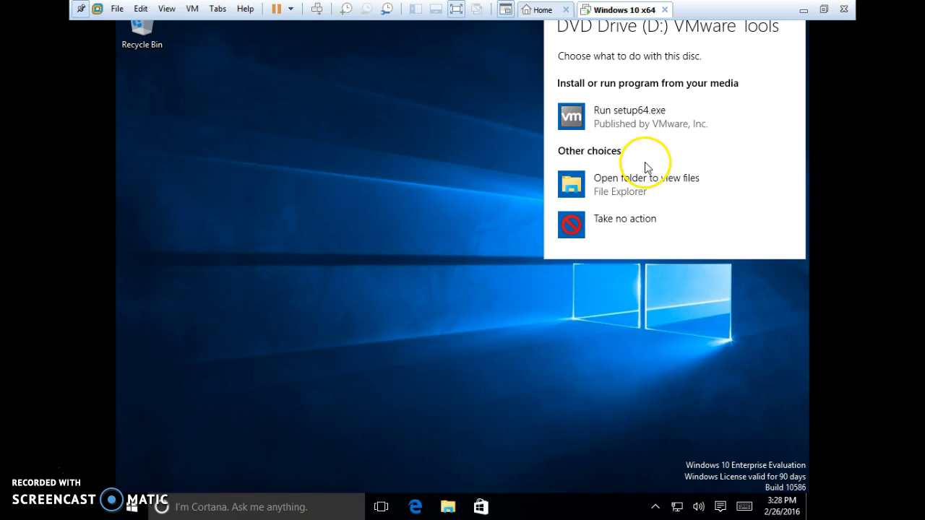
pyautogui.click(620, 119)
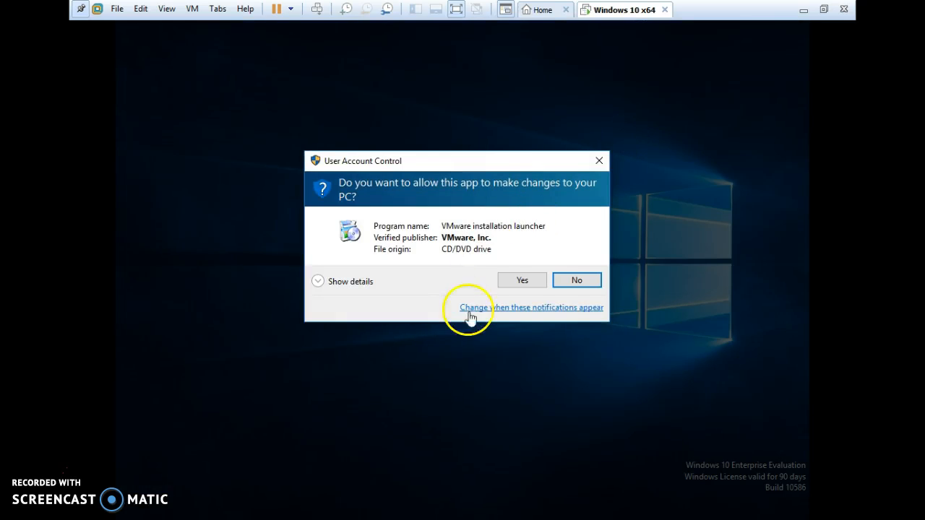
pyautogui.click(533, 283)
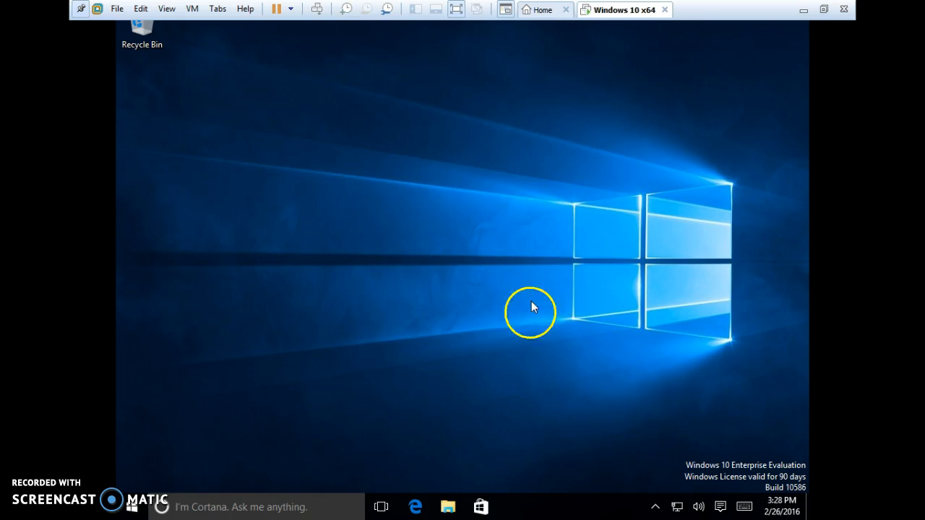
pyautogui.click(537, 276)
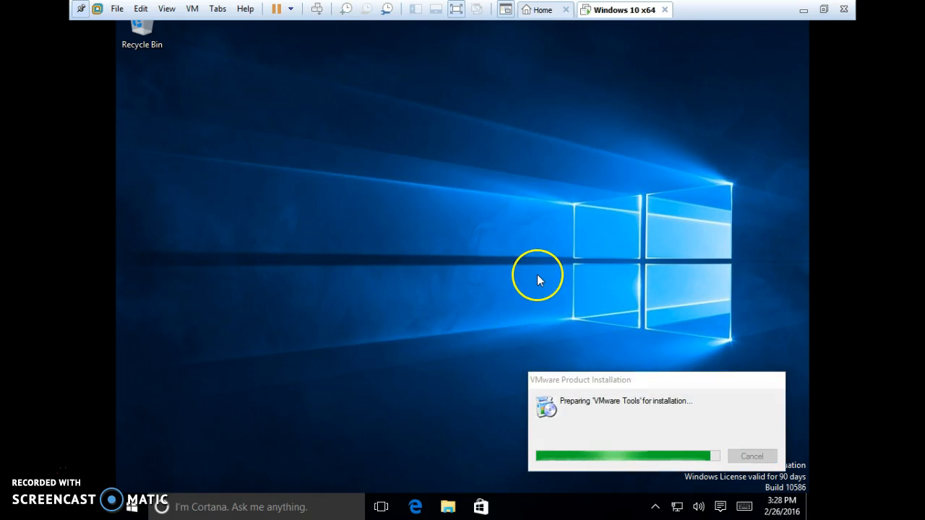
pyautogui.click(499, 291)
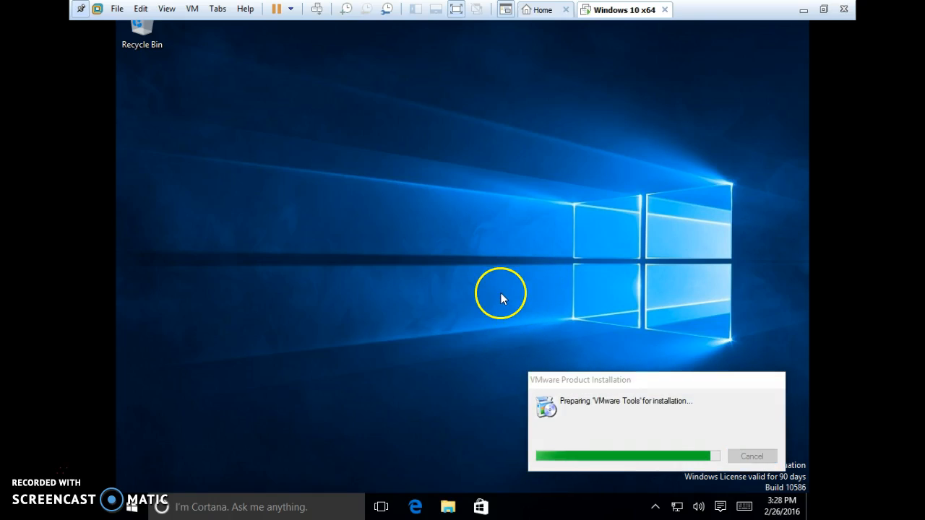
pyautogui.click(322, 424)
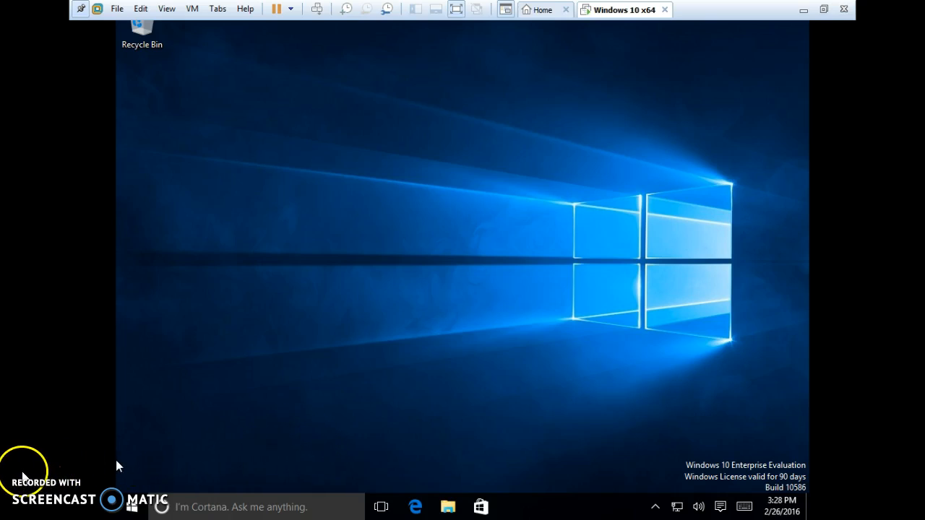
pyautogui.rightClick(22, 472)
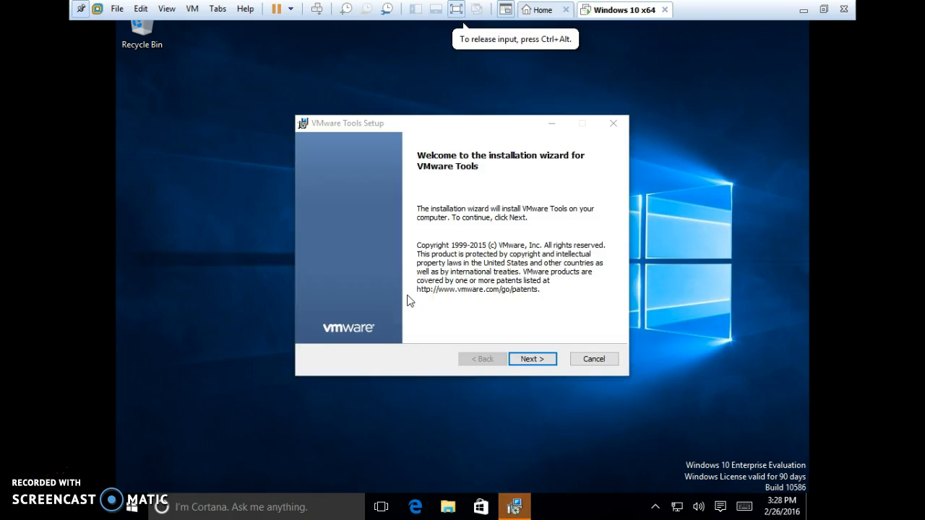
# Install VMware Tools with the Typical setup type, finish the wizard and restart the virtual machine
pyautogui.click(544, 358)
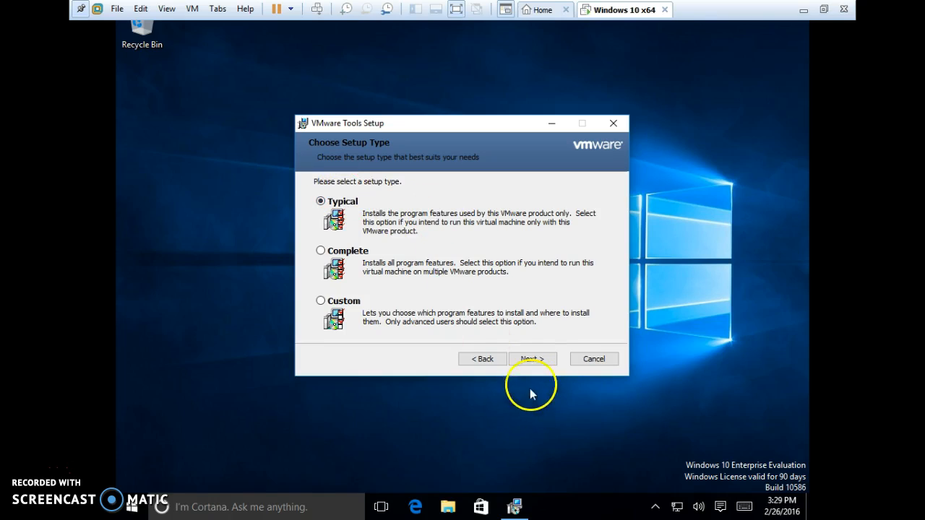
pyautogui.click(539, 362)
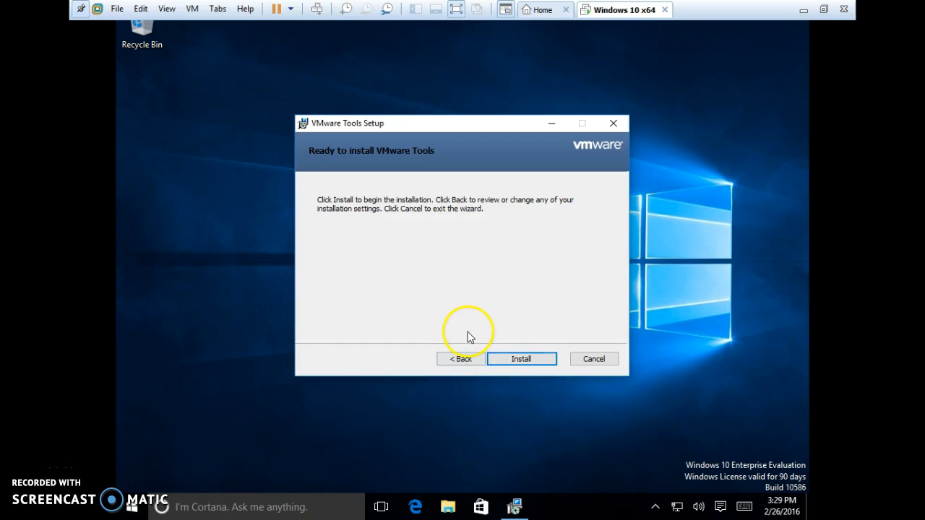
pyautogui.click(521, 360)
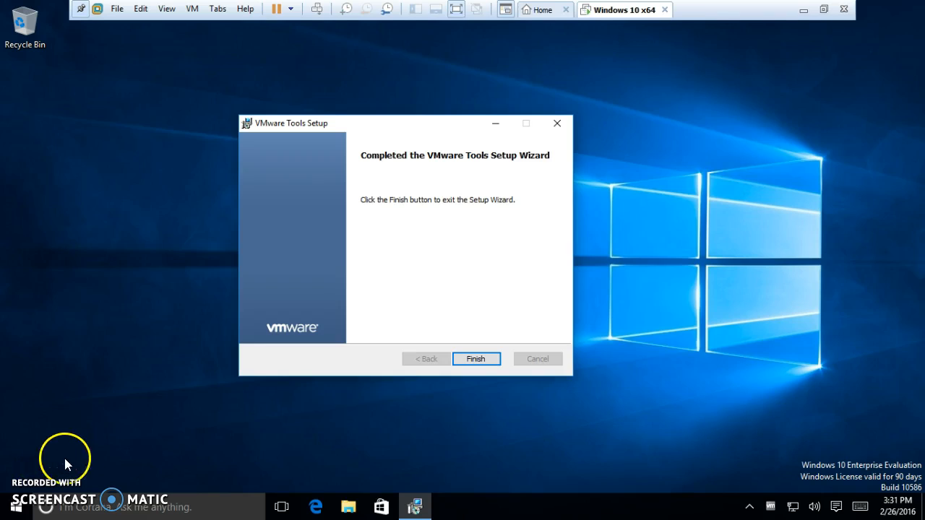
pyautogui.click(474, 358)
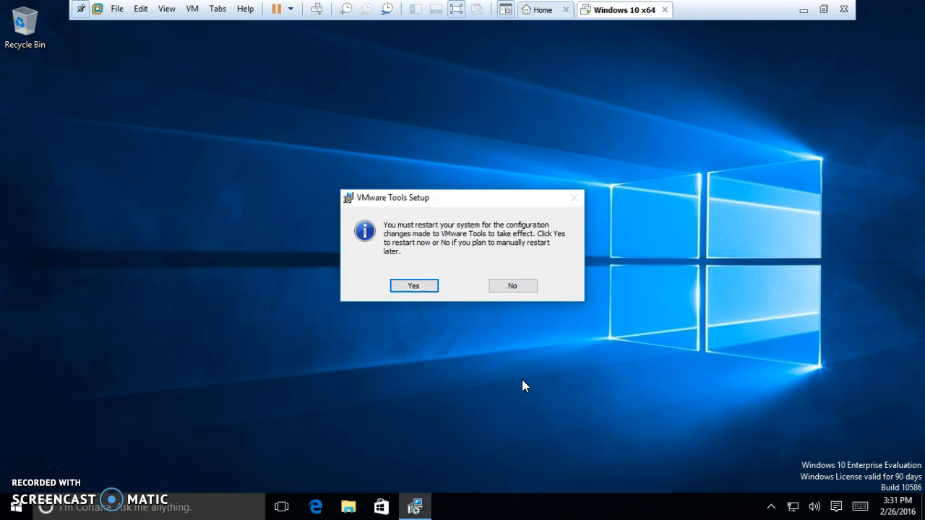
pyautogui.click(422, 285)
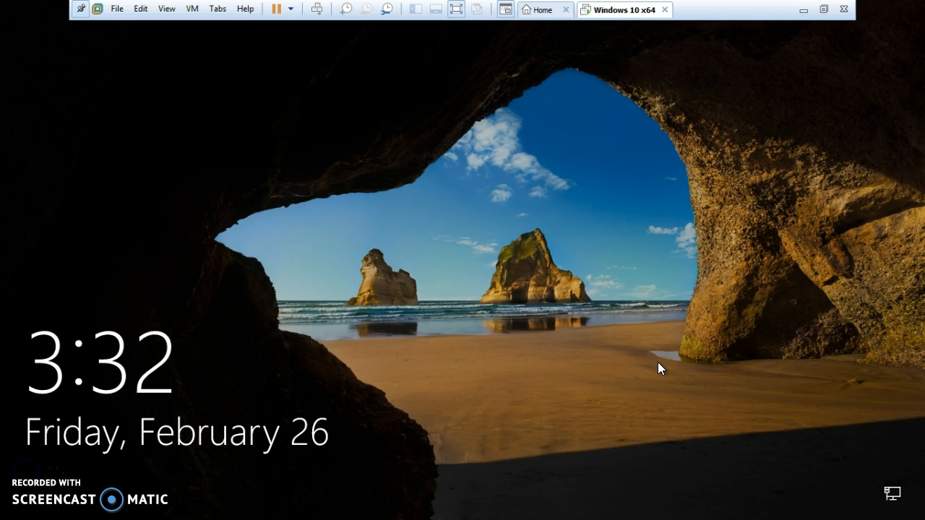
# Dismiss the Windows lock screen and sign in to the local account with the account password
pyautogui.click(607, 340)
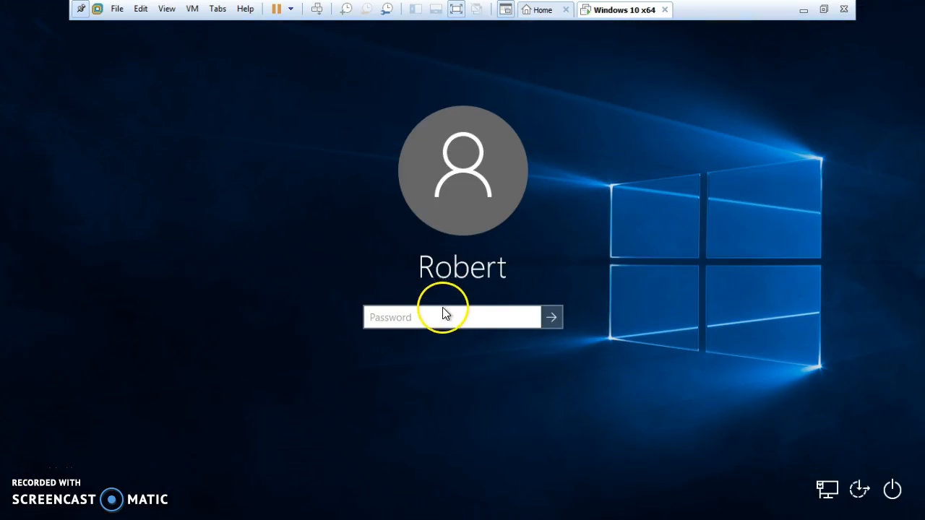
pyautogui.write('••••••••••')
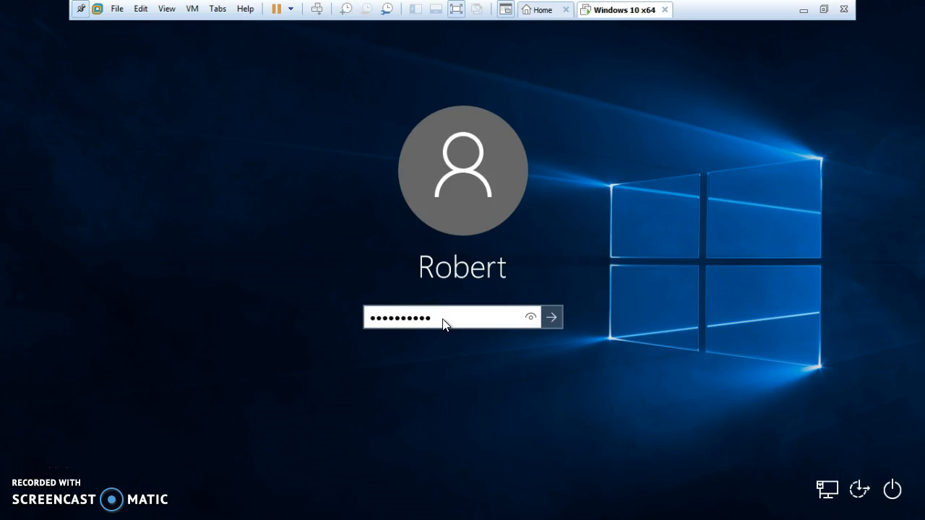
pyautogui.press('Return')
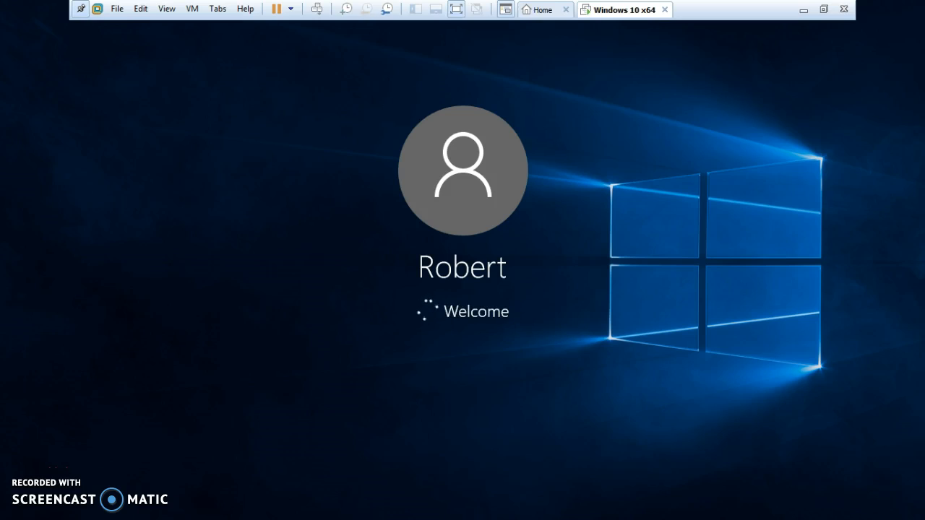